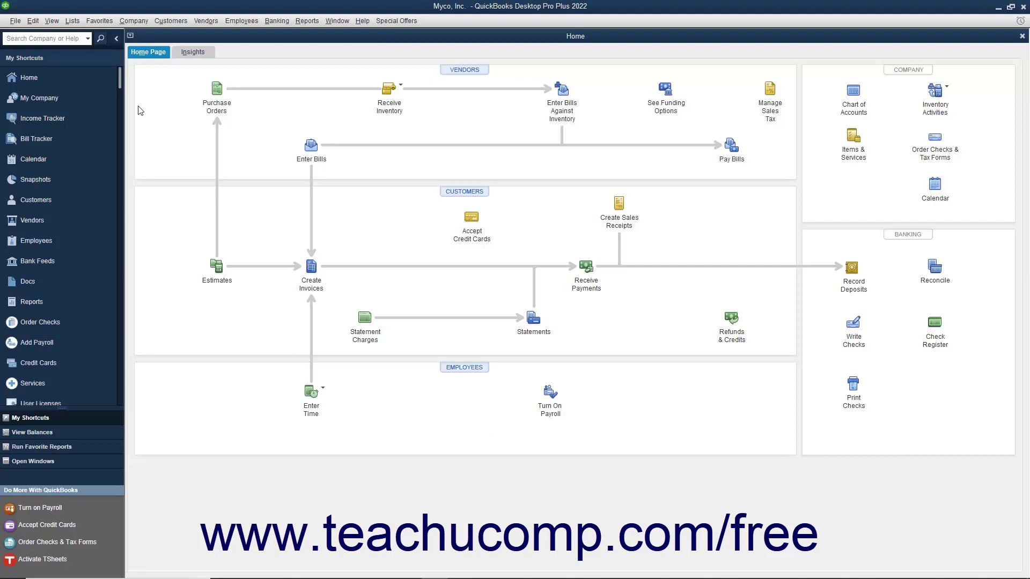
- Launch Schedule Setup from Reports > Scheduled Reports and choose to set up email now
left_click(308, 23)
mouse_move(319, 57)
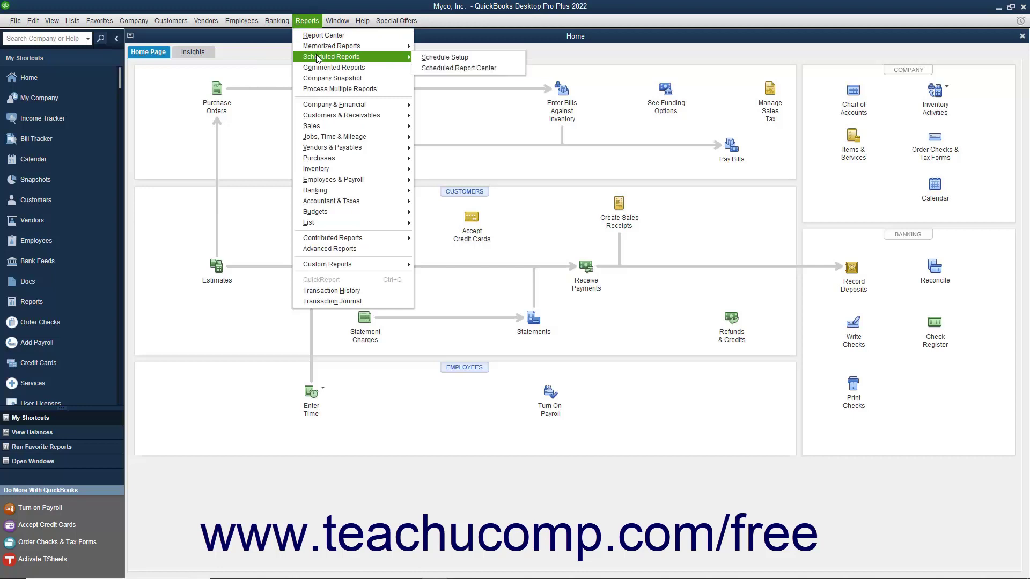
left_click(434, 61)
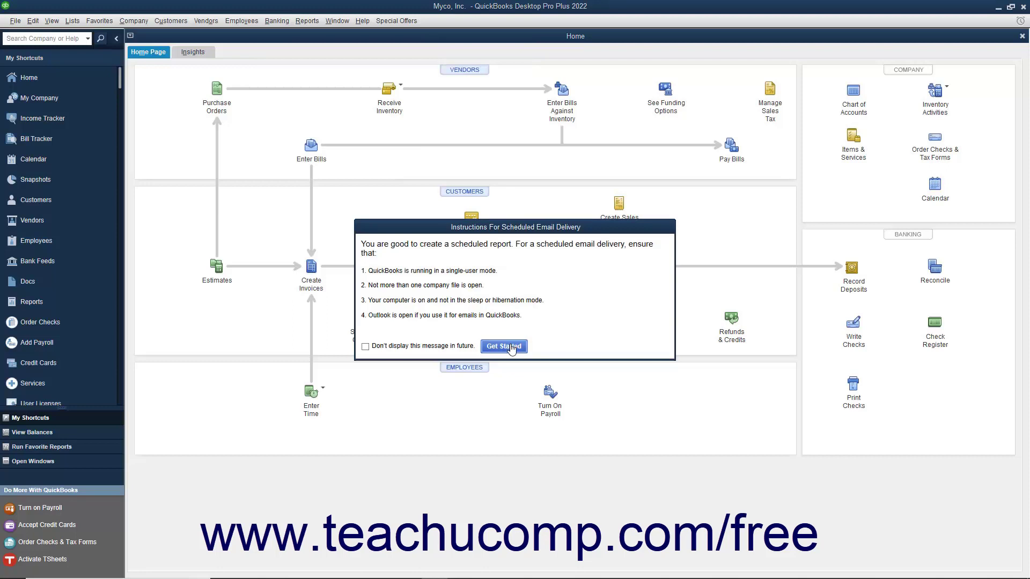
left_click(511, 346)
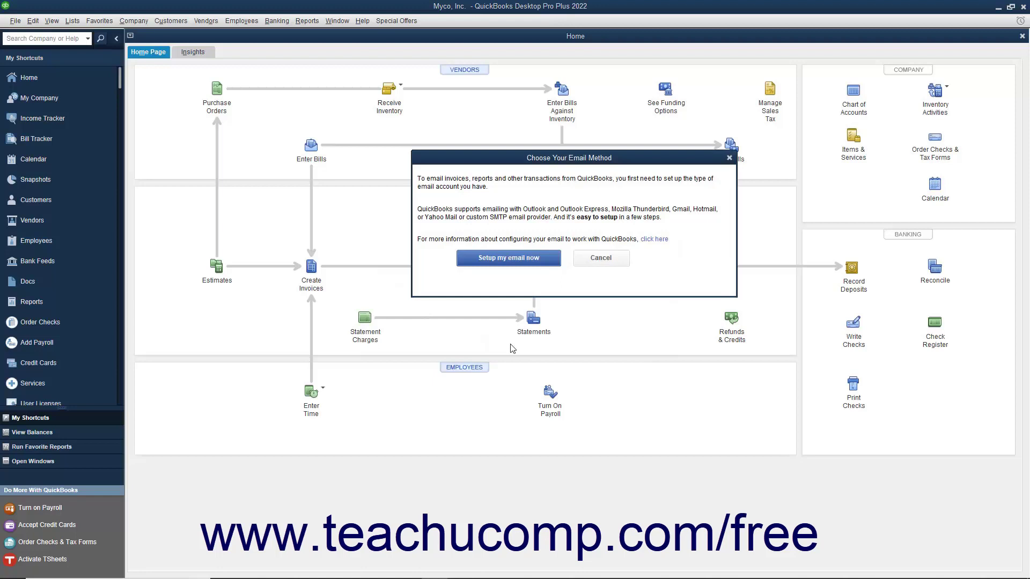
left_click(513, 259)
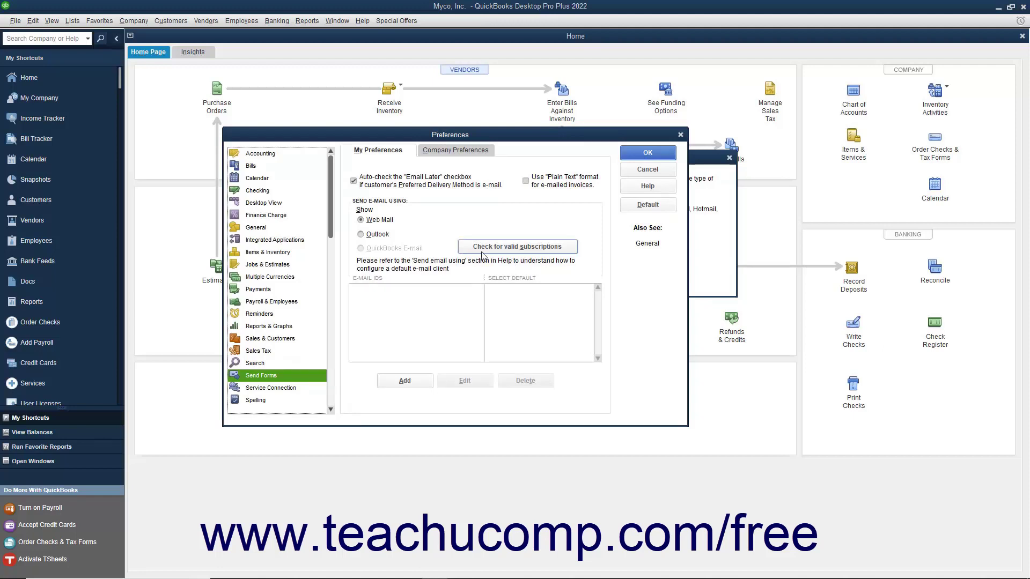
- Change the Send Forms e-mail method from Web Mail to Outlook and accept closing all windows
left_click(370, 235)
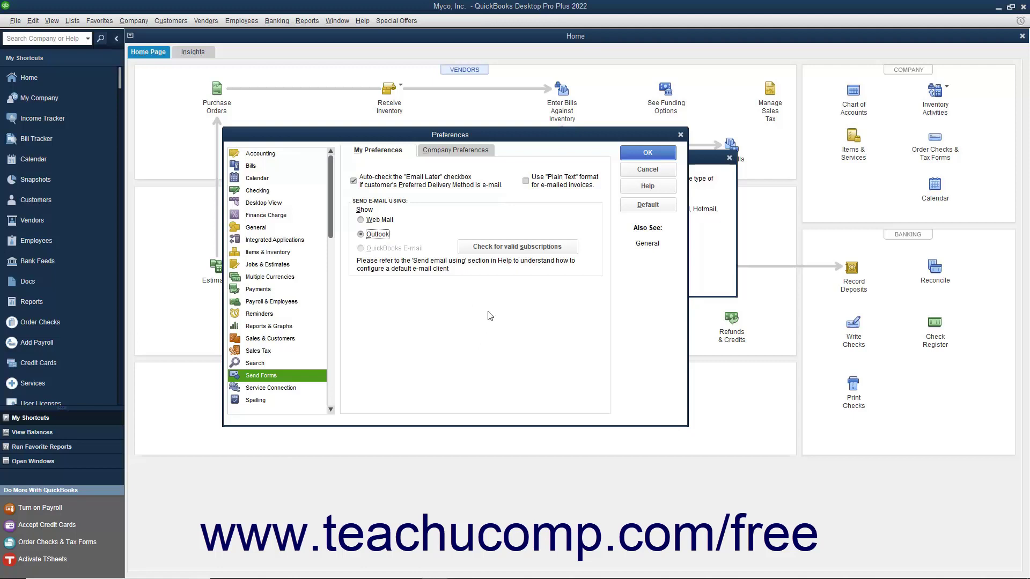
left_click(631, 155)
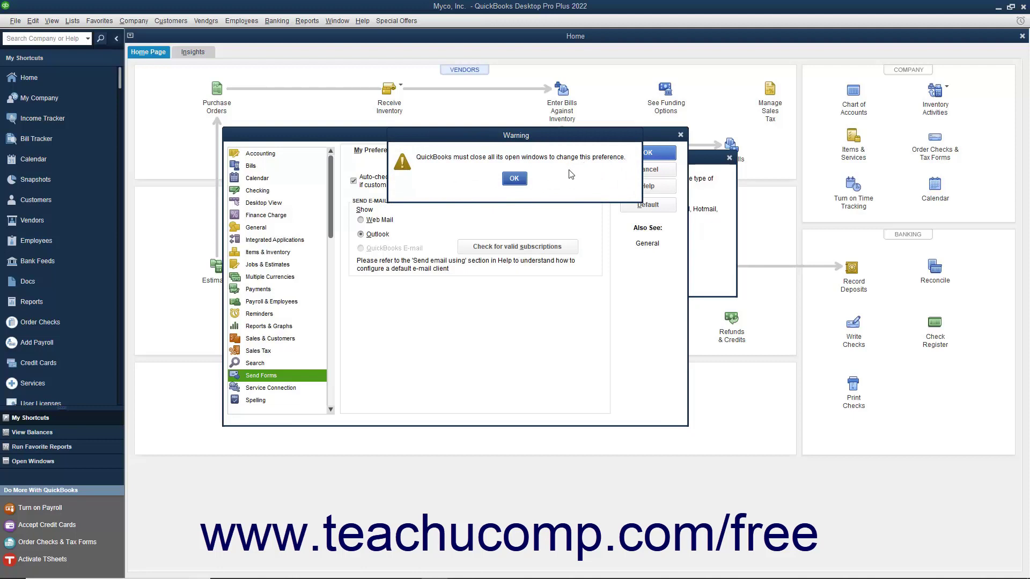
left_click(510, 178)
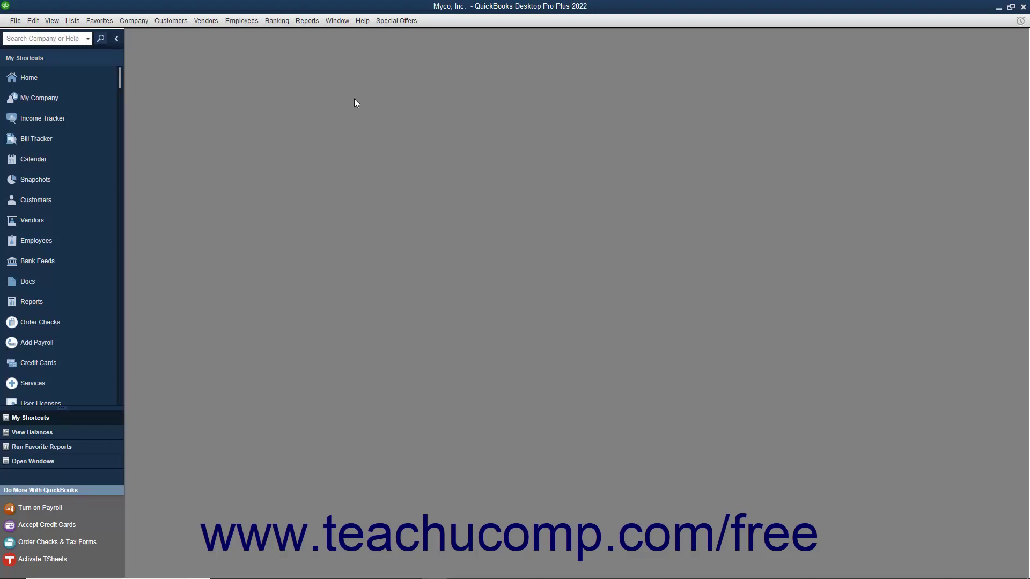
- Start a new scheduled report via Reports > Scheduled Reports > Schedule Setup
left_click(307, 21)
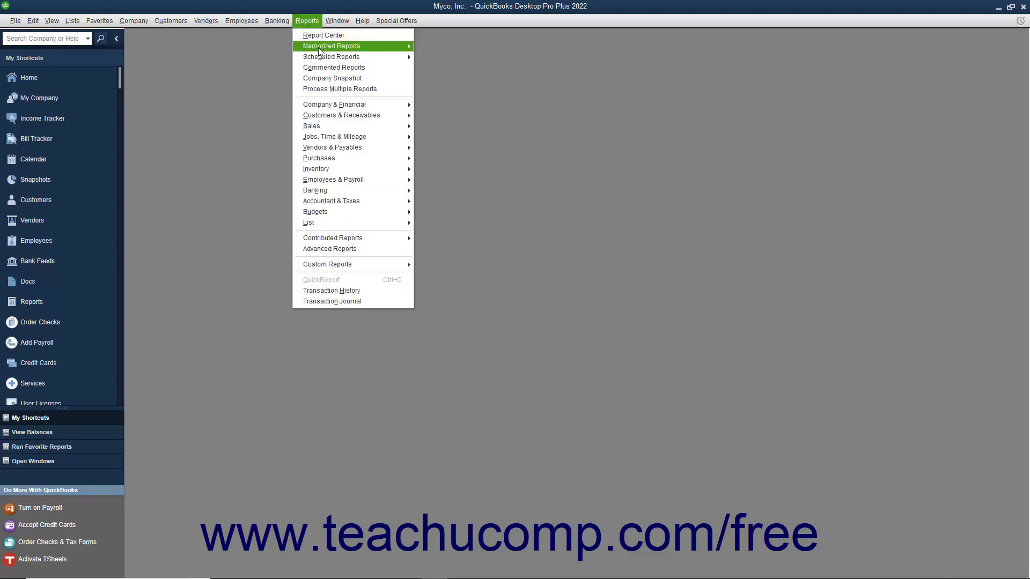
mouse_move(325, 61)
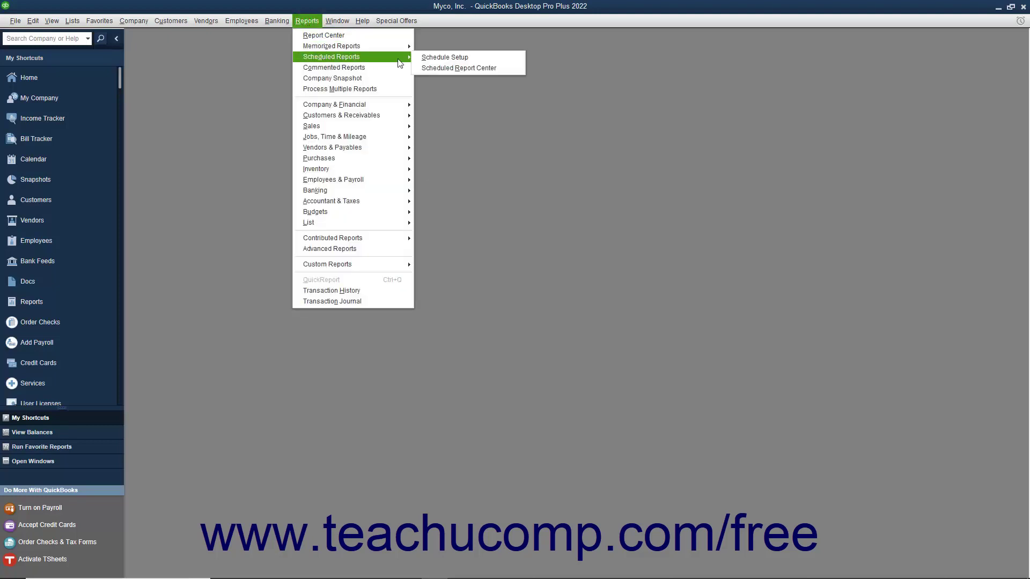
left_click(428, 62)
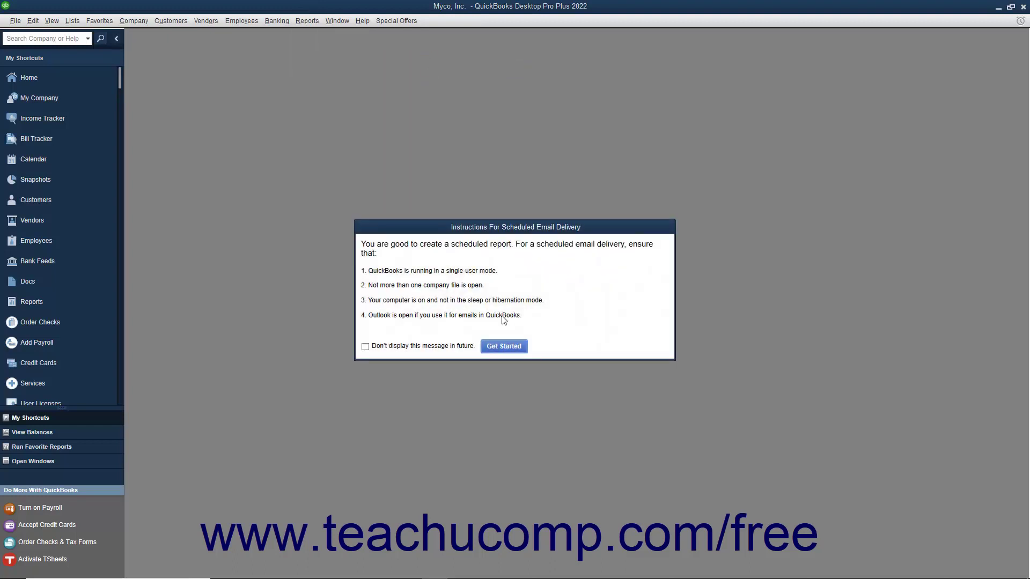
left_click(500, 351)
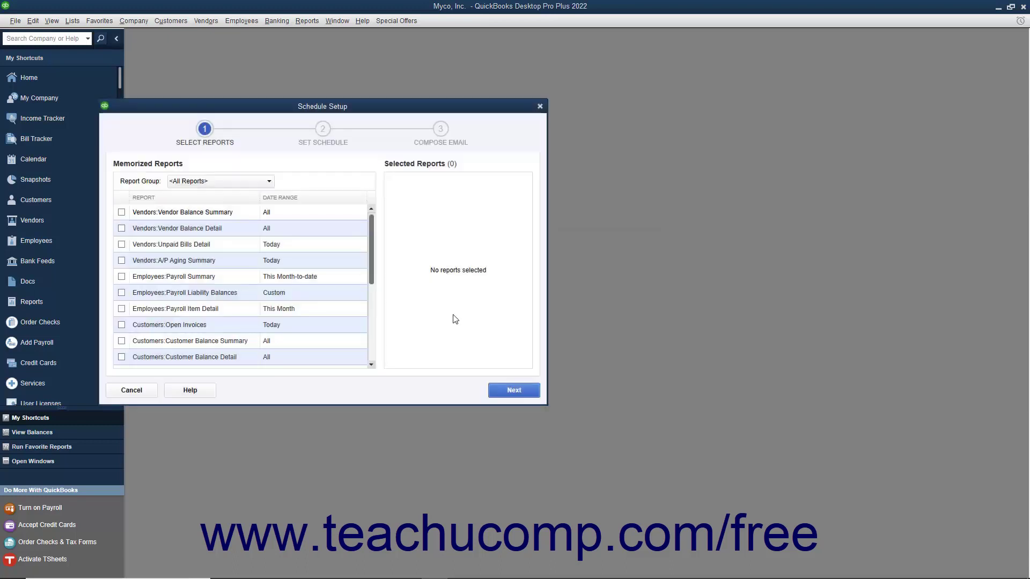
- Filter to the Accountant report group and select Profit & Loss and Balance Sheet
left_click(261, 185)
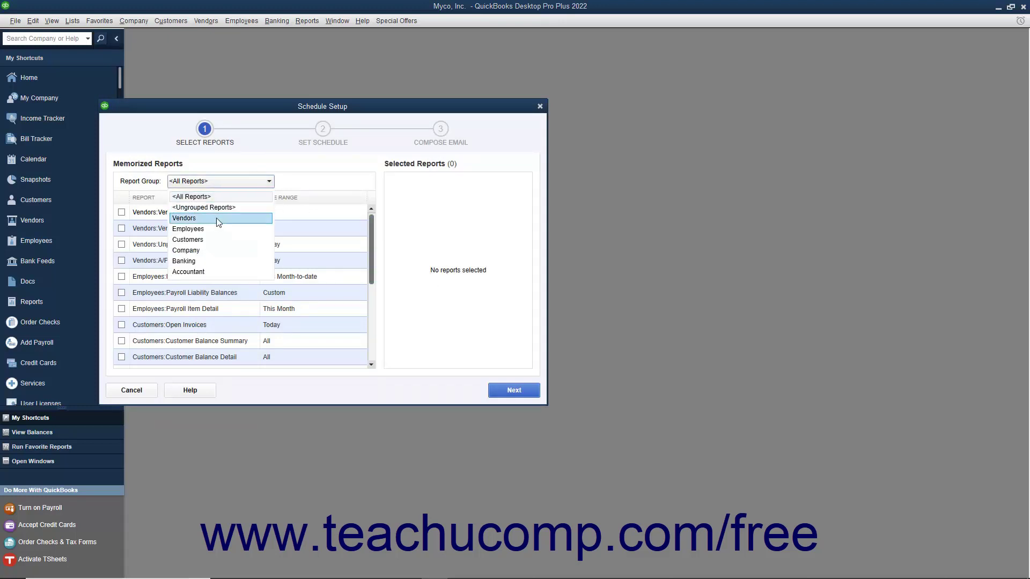
left_click(206, 274)
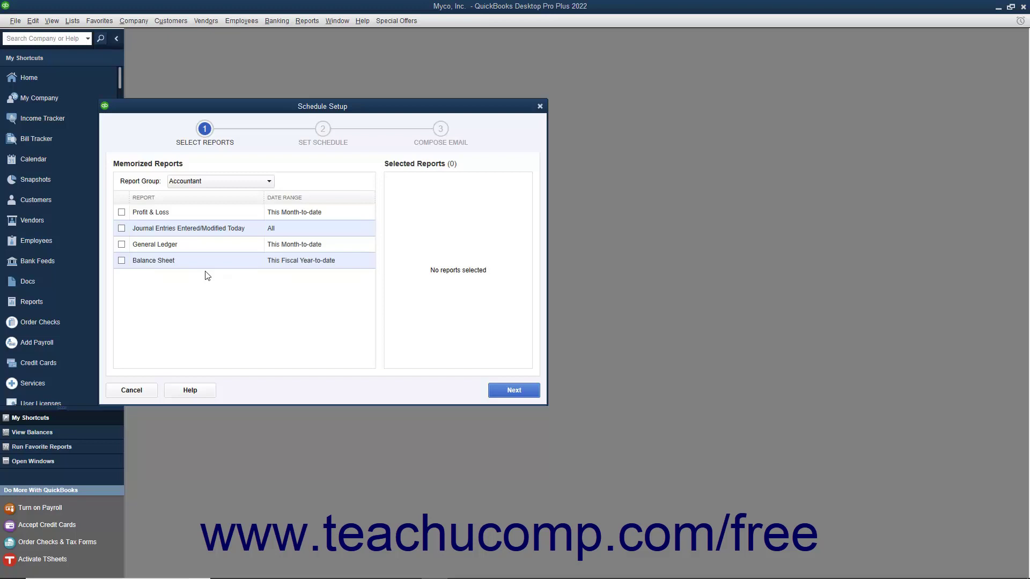
left_click(121, 212)
left_click(122, 261)
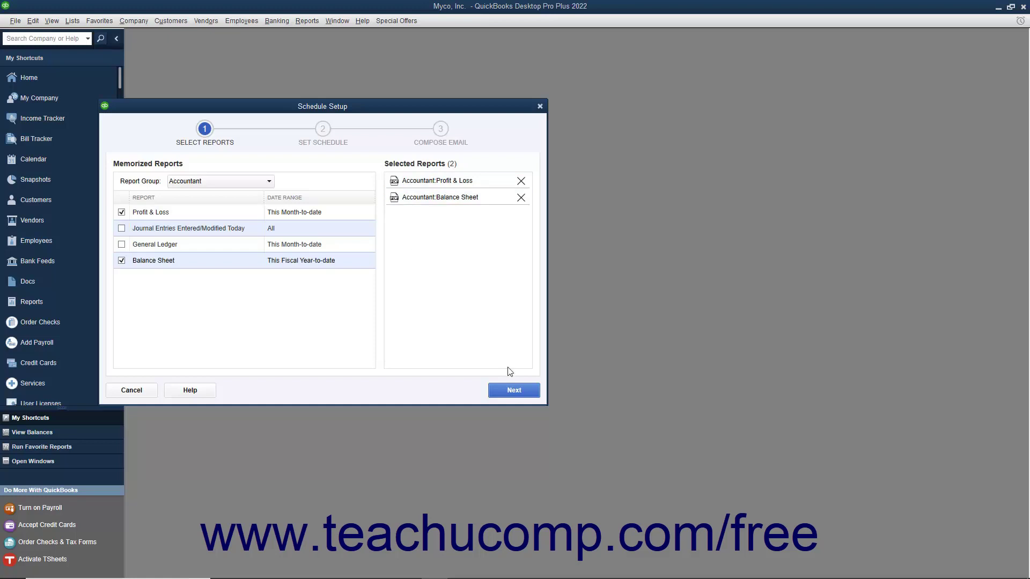
- Name the schedule 'My Accounting Reports Schedule' and set it to send weekly
left_click(511, 394)
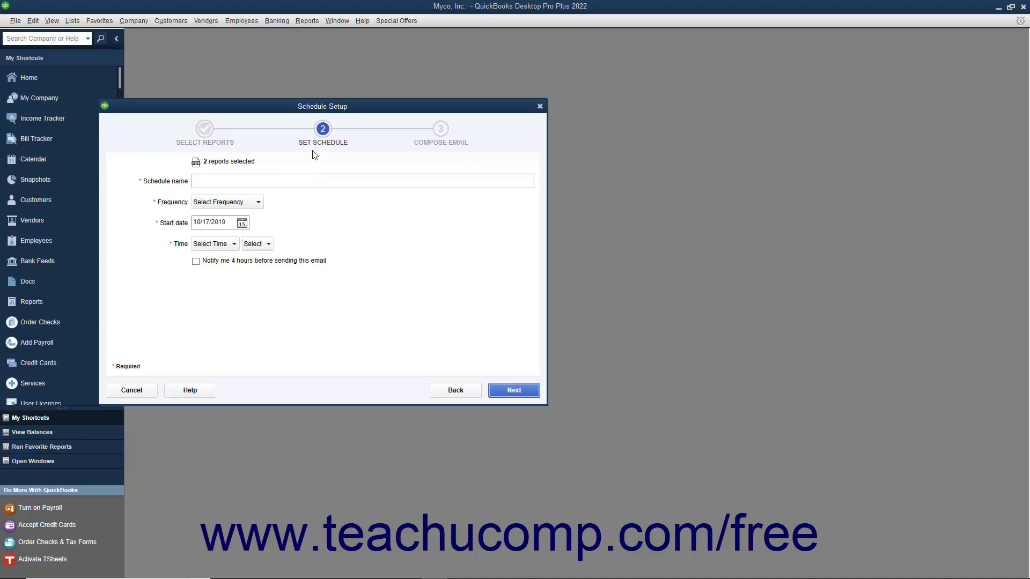
left_click(265, 180)
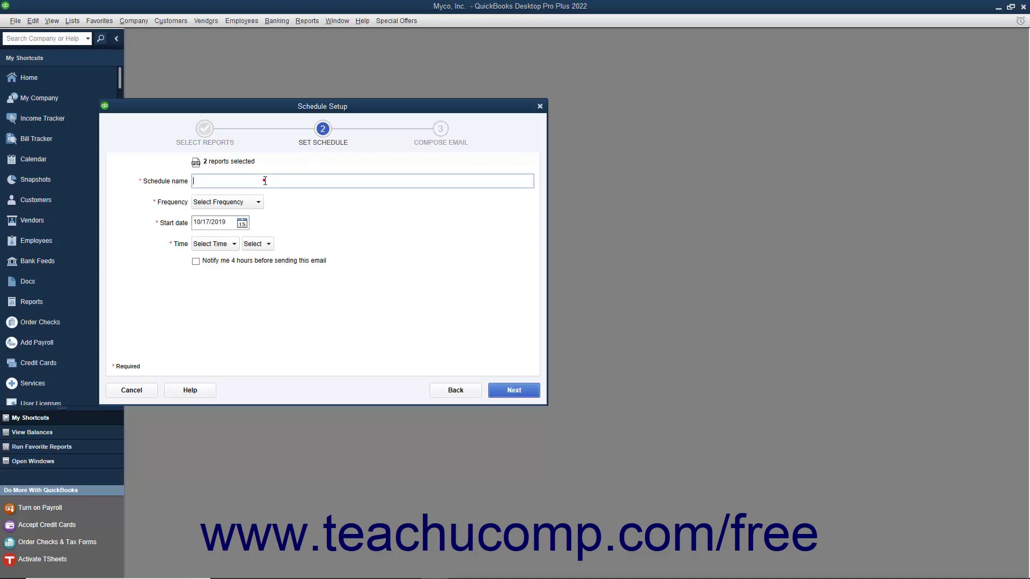
type("My Accounting Reports Schedule")
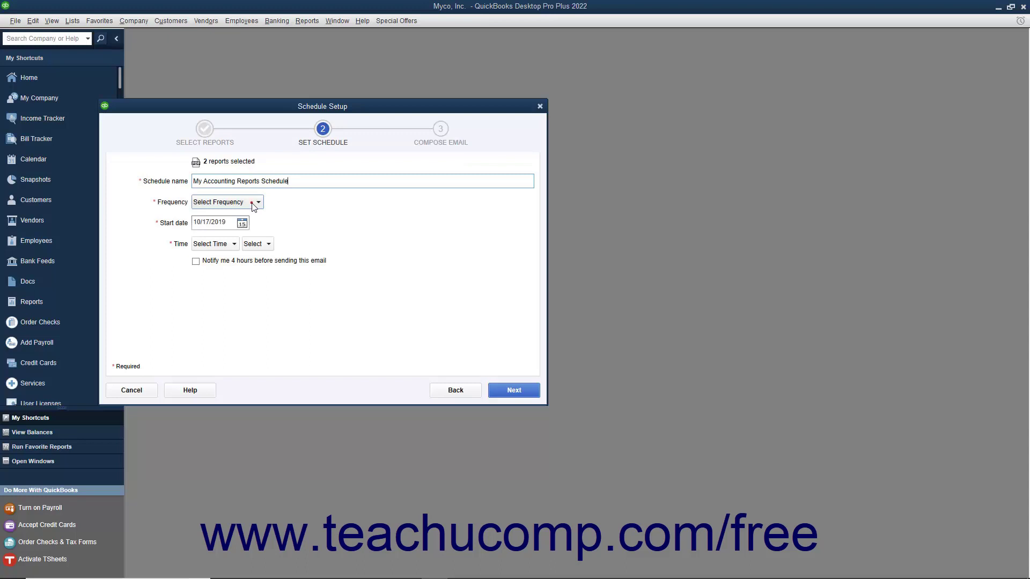
left_click(254, 206)
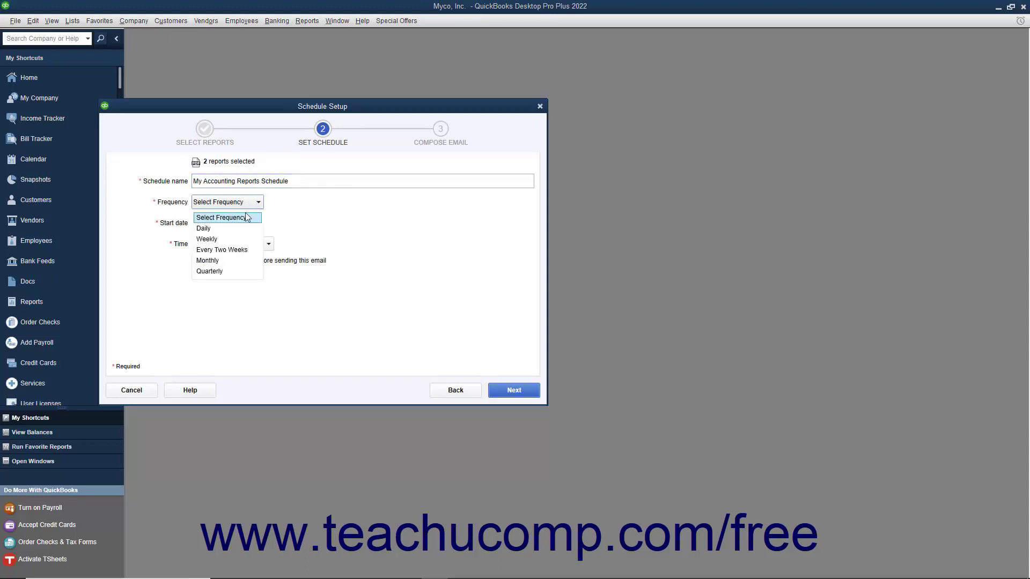
left_click(230, 238)
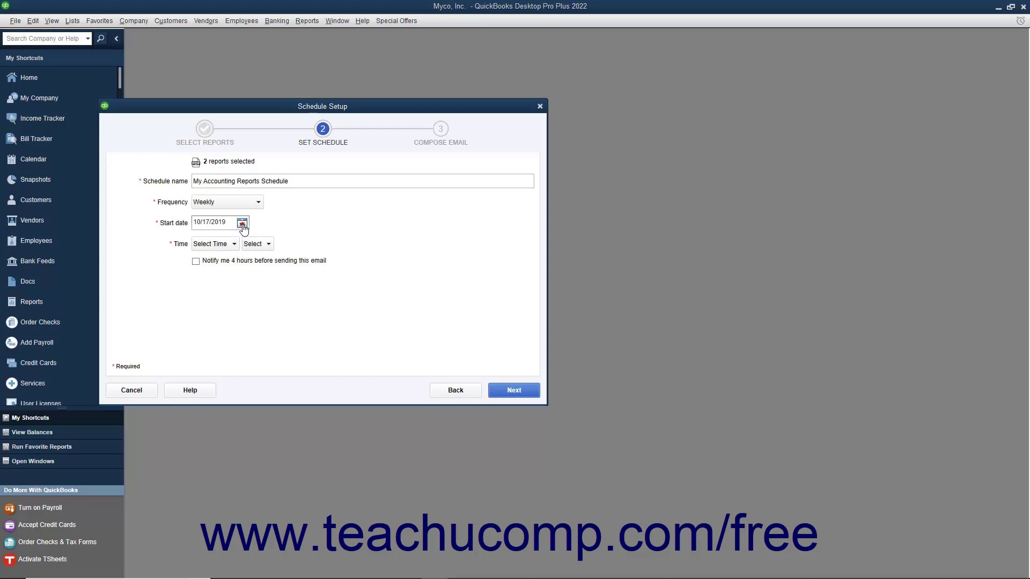
- Set the start date to 10/25/2019 and send time to 4:00 PM, without advance notification
left_click(242, 224)
left_click(311, 304)
left_click(232, 244)
scroll(220, 270, "down", 1)
left_click(221, 277)
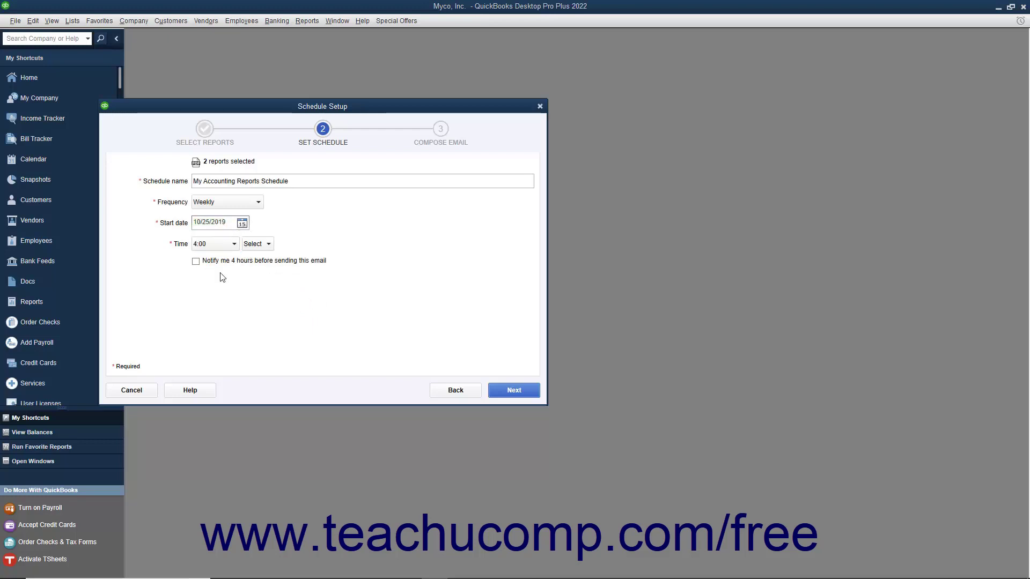
left_click(262, 245)
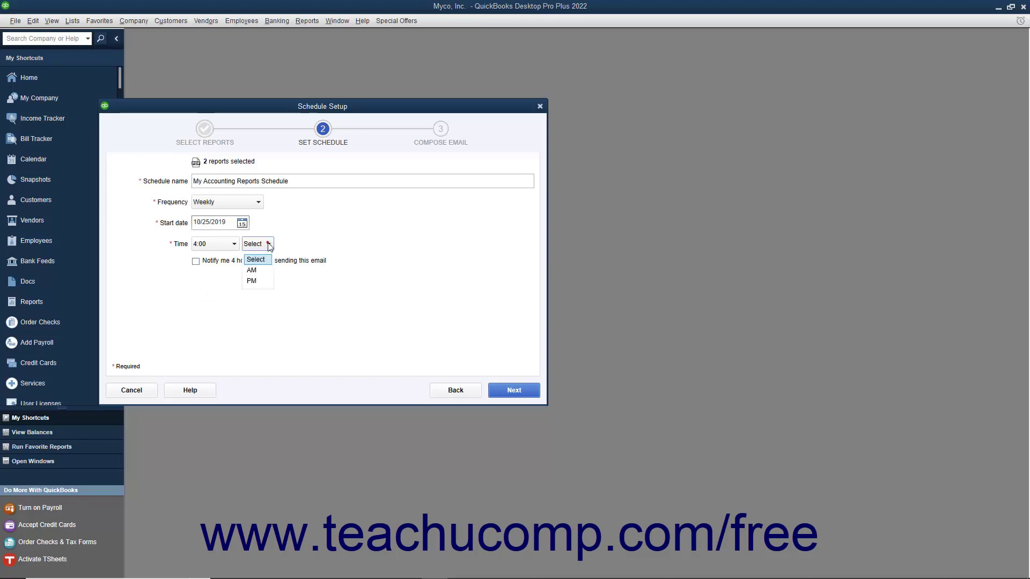
left_click(256, 281)
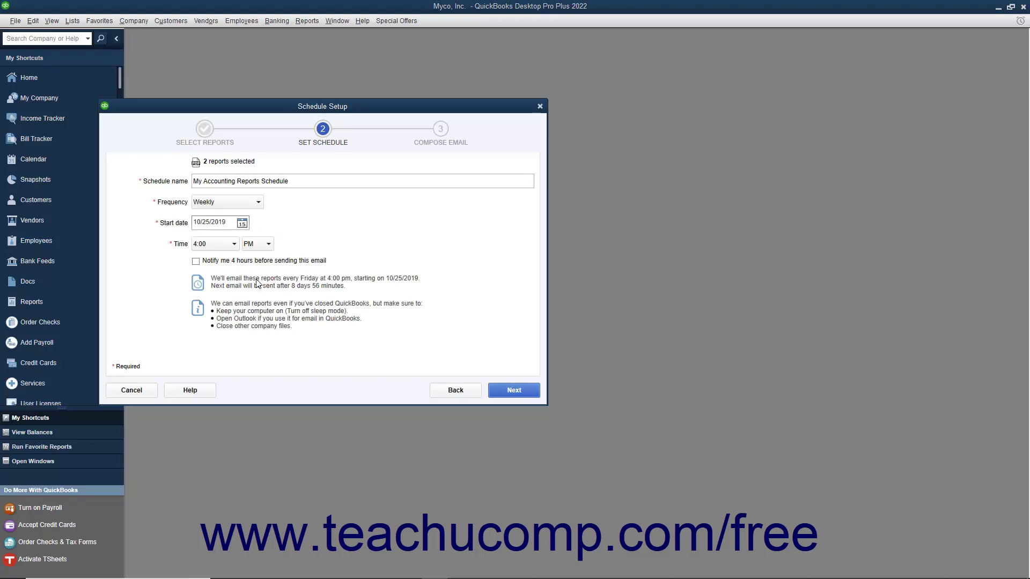
left_click(220, 265)
left_click(220, 265)
left_click(499, 396)
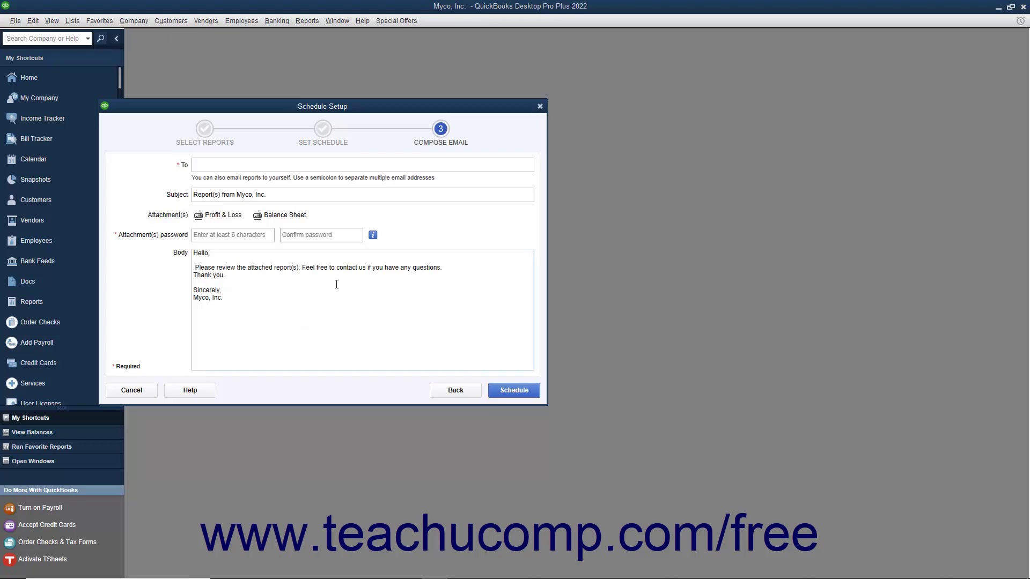
- Enter the recipient's e-mail address in the To field
left_click(249, 165)
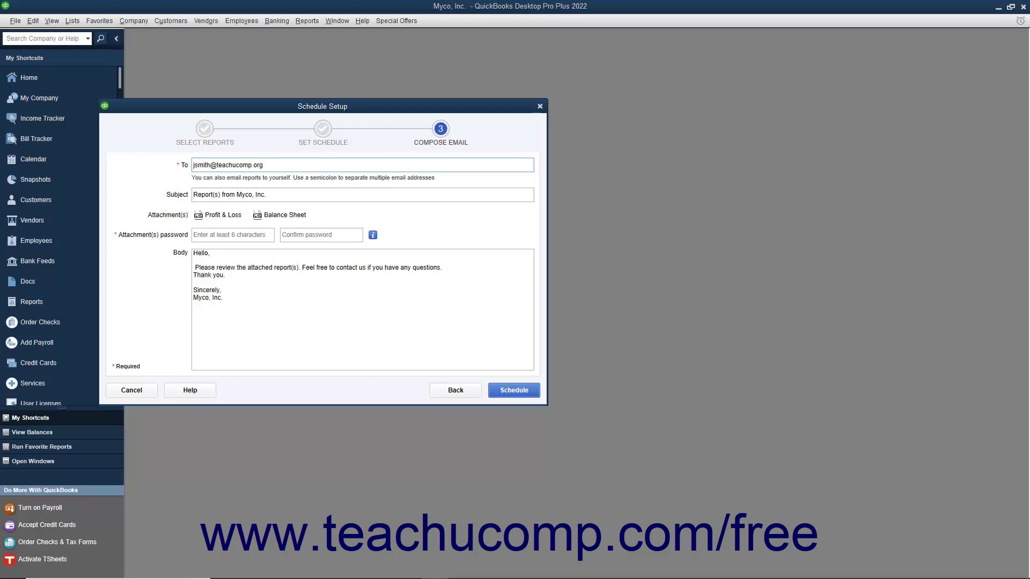
left_click(267, 195)
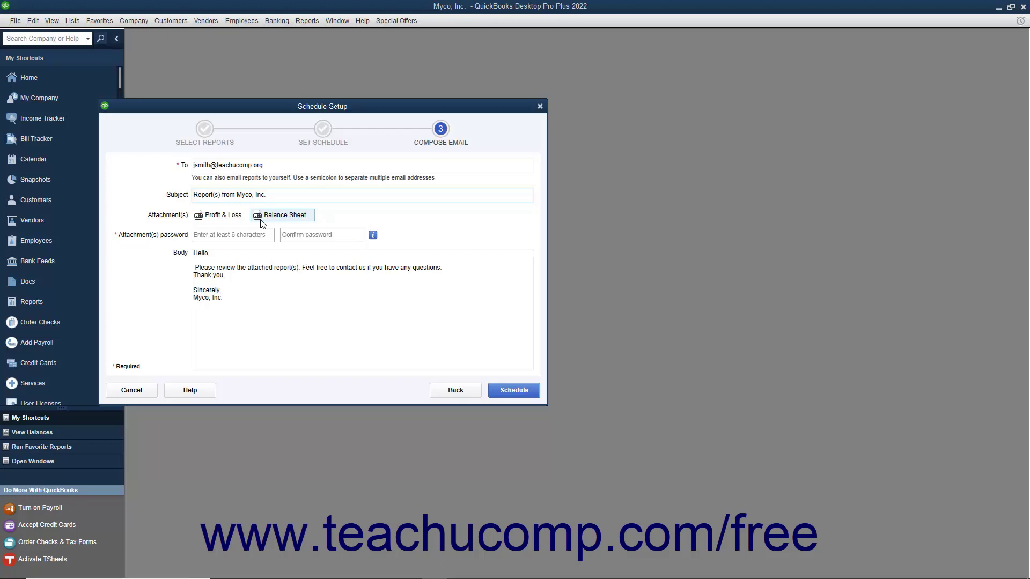
- Type the attachment password and confirm it in the second password field
left_click(222, 235)
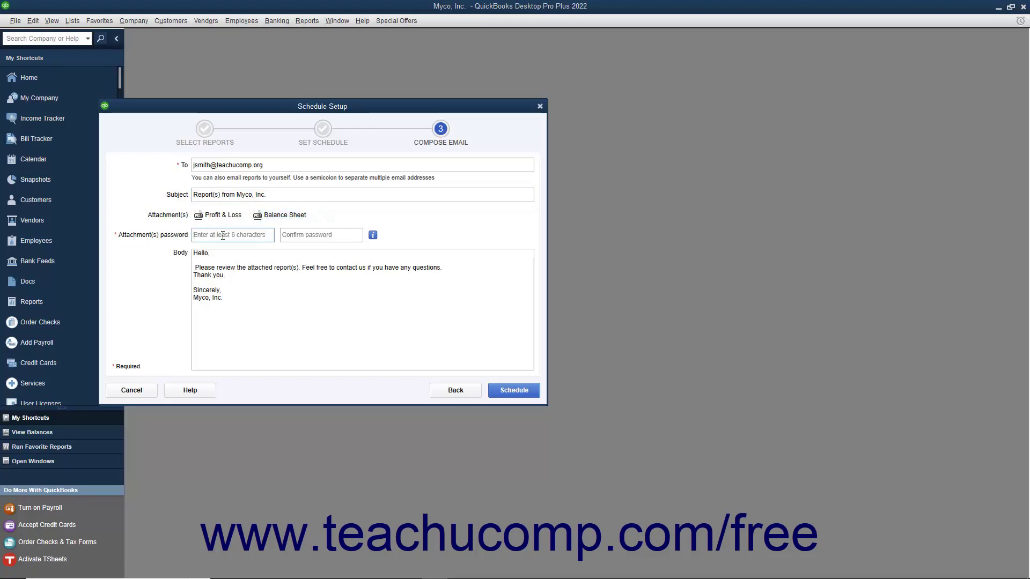
key("Tab")
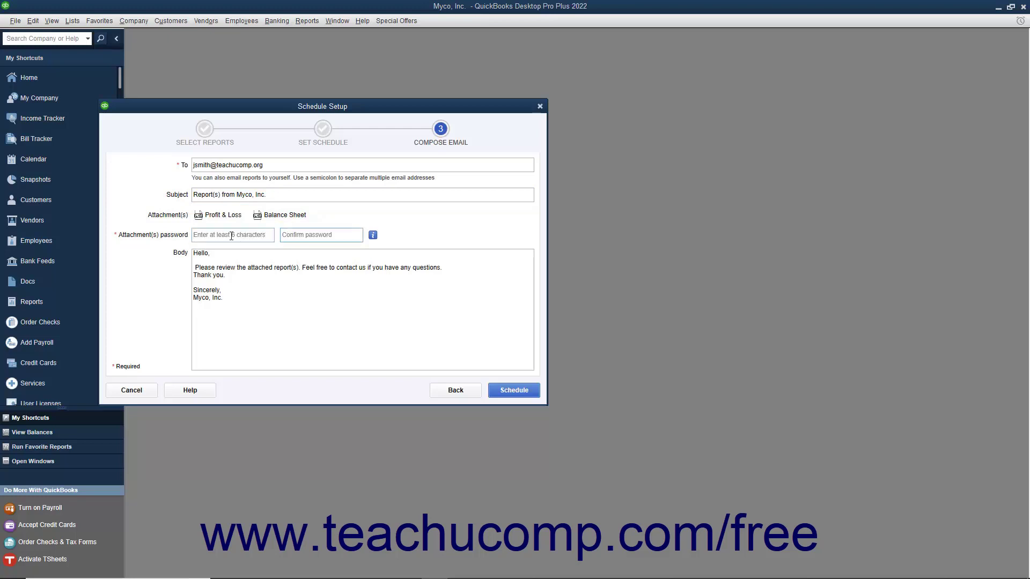
left_click(231, 236)
type("*******")
key("Tab")
type("*******")
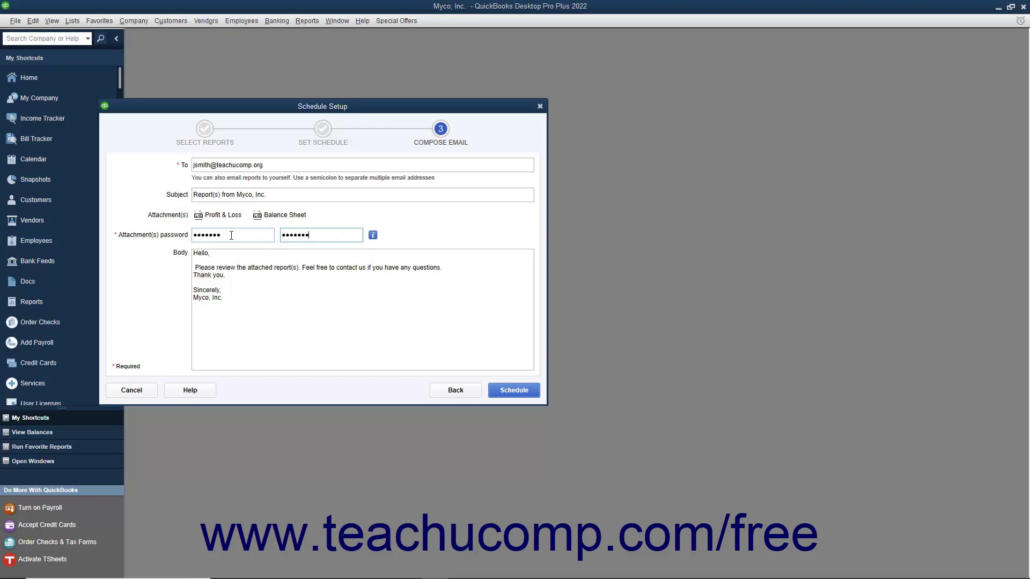
left_click(231, 283)
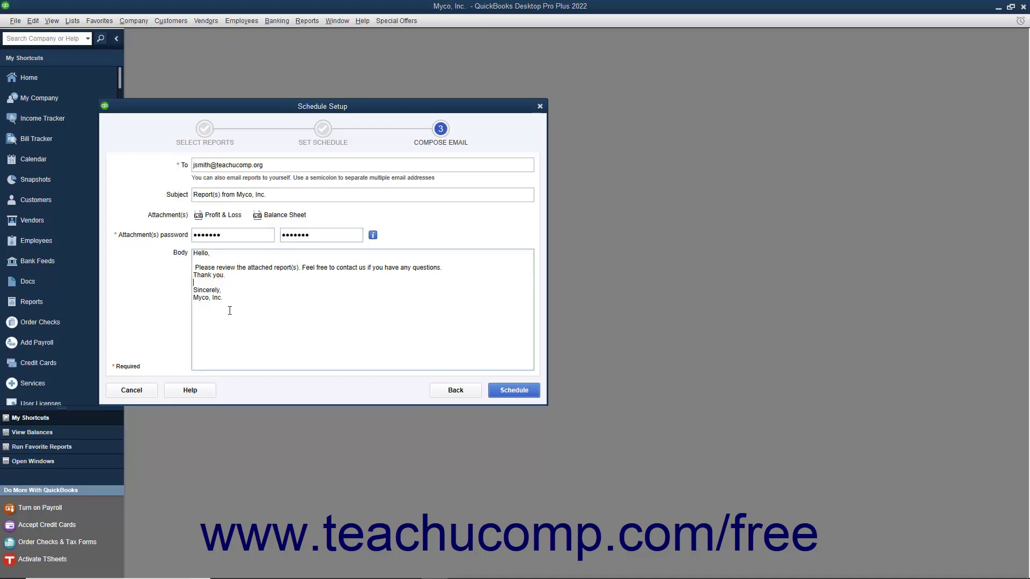
- Save the schedule and grant ScheduledReports 'Yes, always' access to the company file
left_click(498, 392)
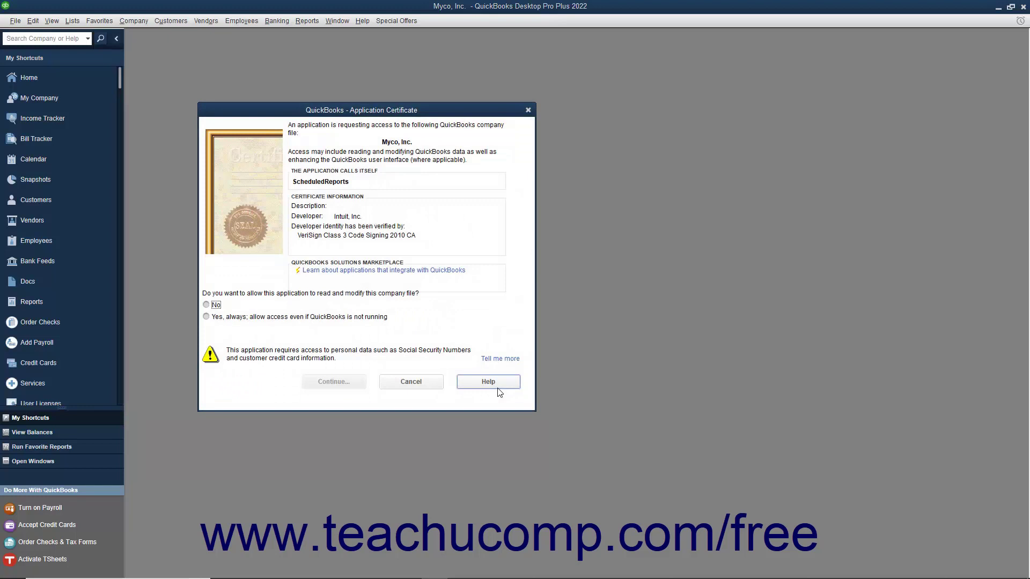
left_click(207, 317)
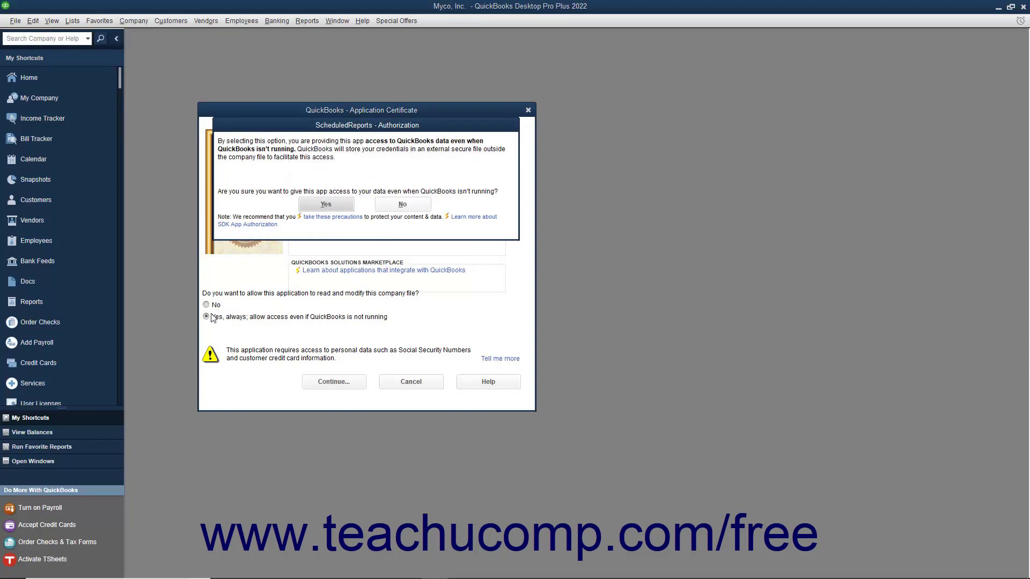
left_click(322, 205)
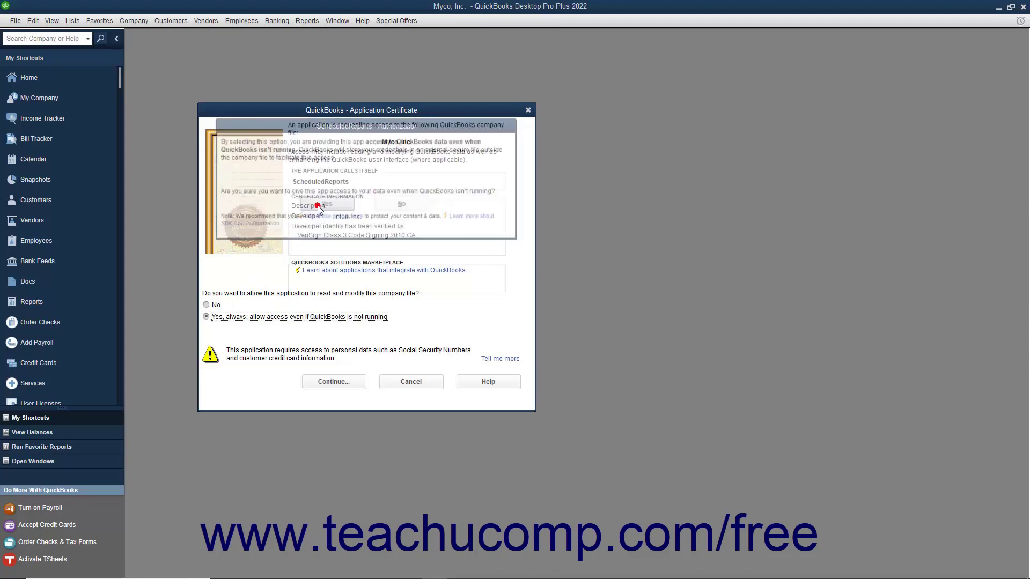
left_click(333, 381)
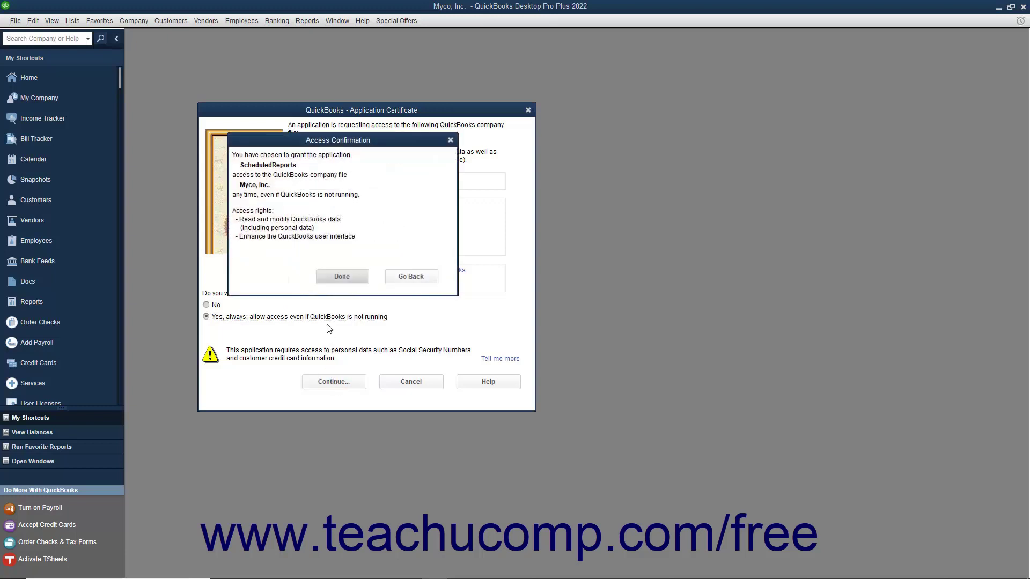
left_click(333, 278)
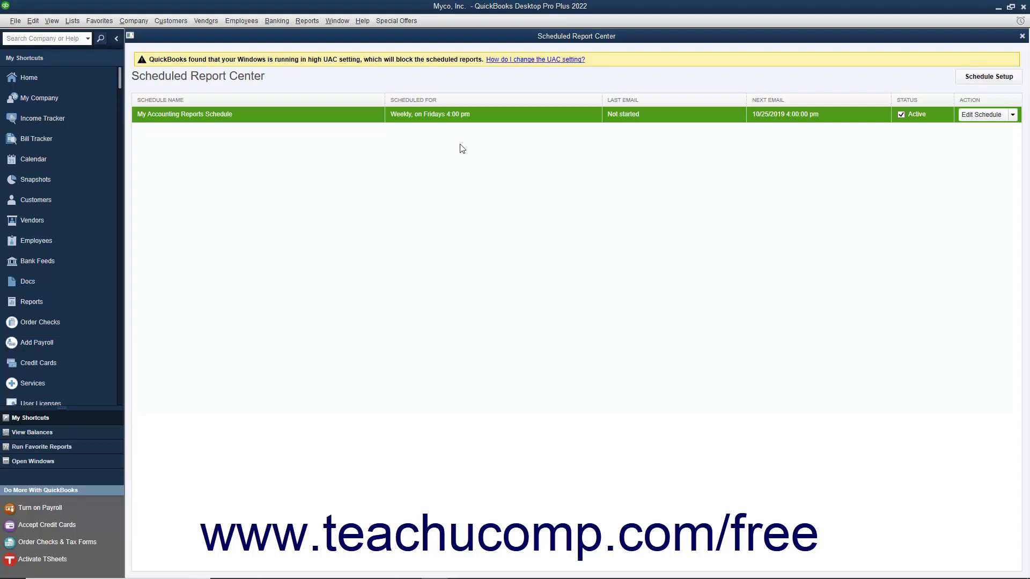
left_click(538, 38)
left_click(236, 115)
left_click(1022, 36)
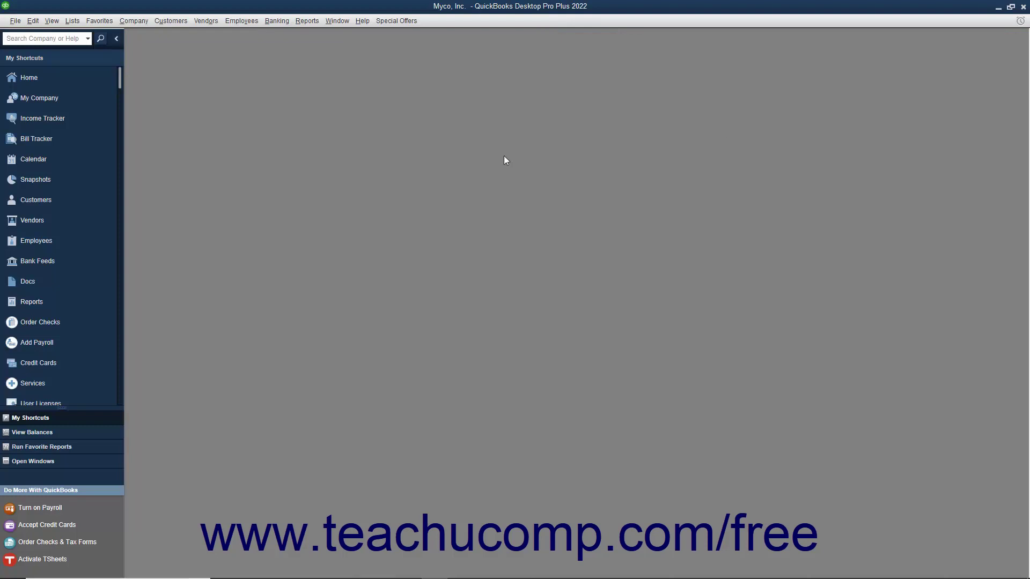
left_click(307, 26)
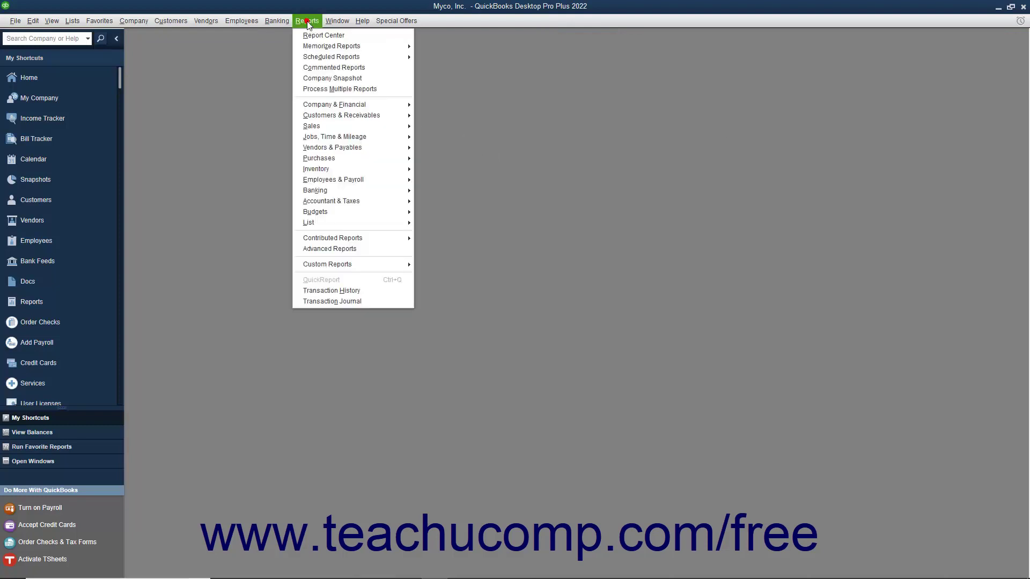
mouse_move(326, 60)
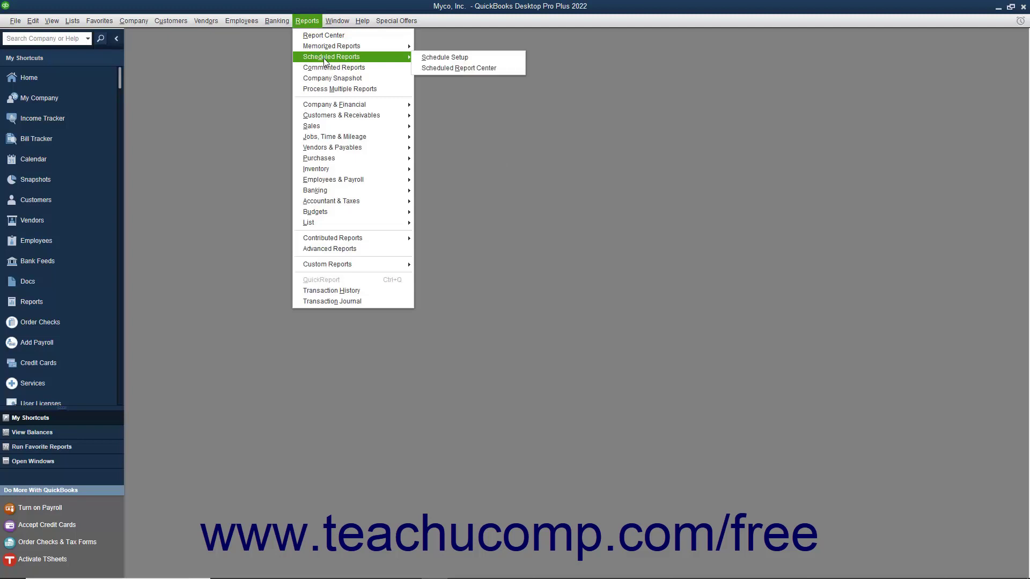
left_click(451, 69)
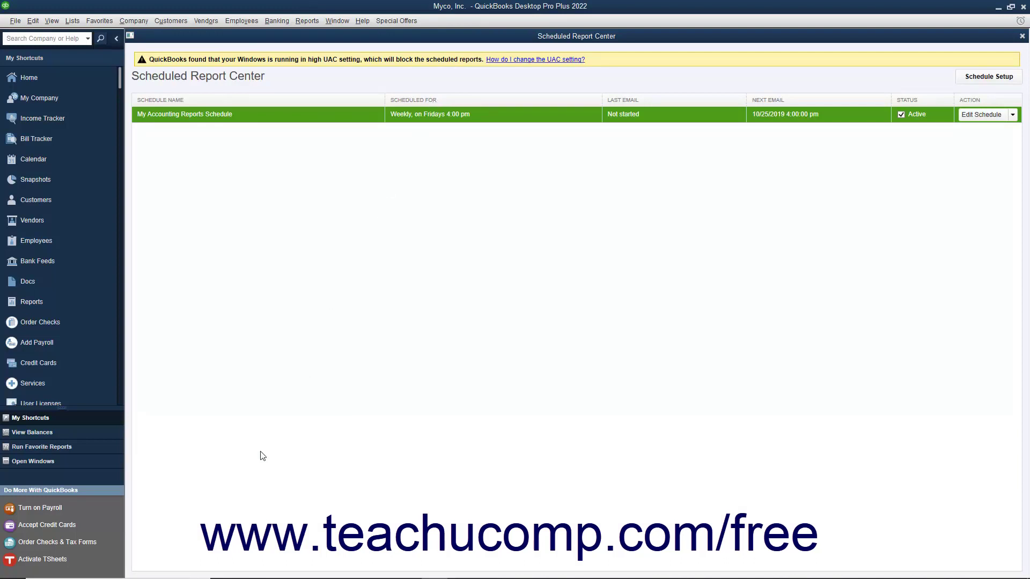
left_click(1007, 78)
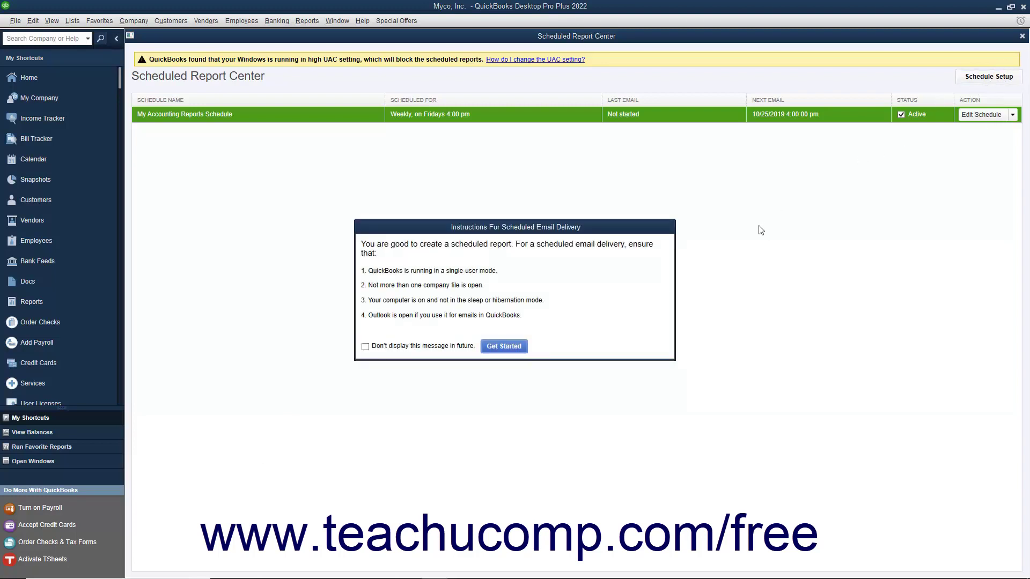
left_click(513, 347)
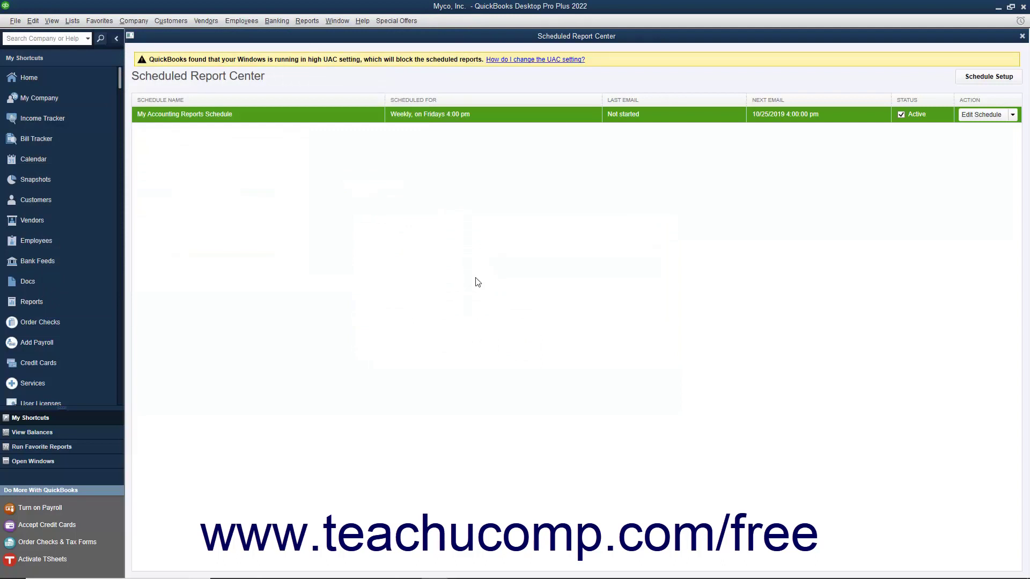
left_click(244, 115)
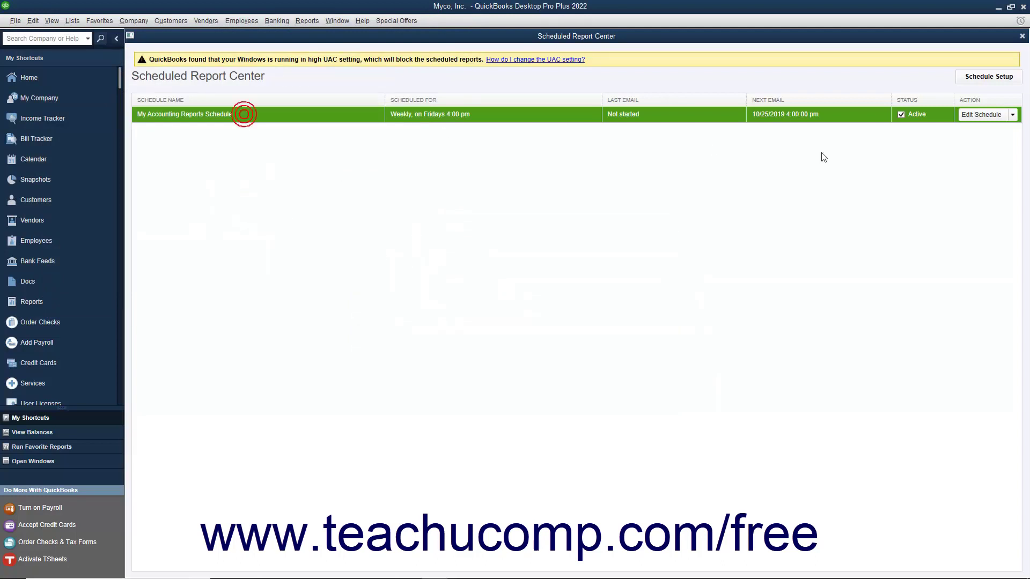
left_click(971, 115)
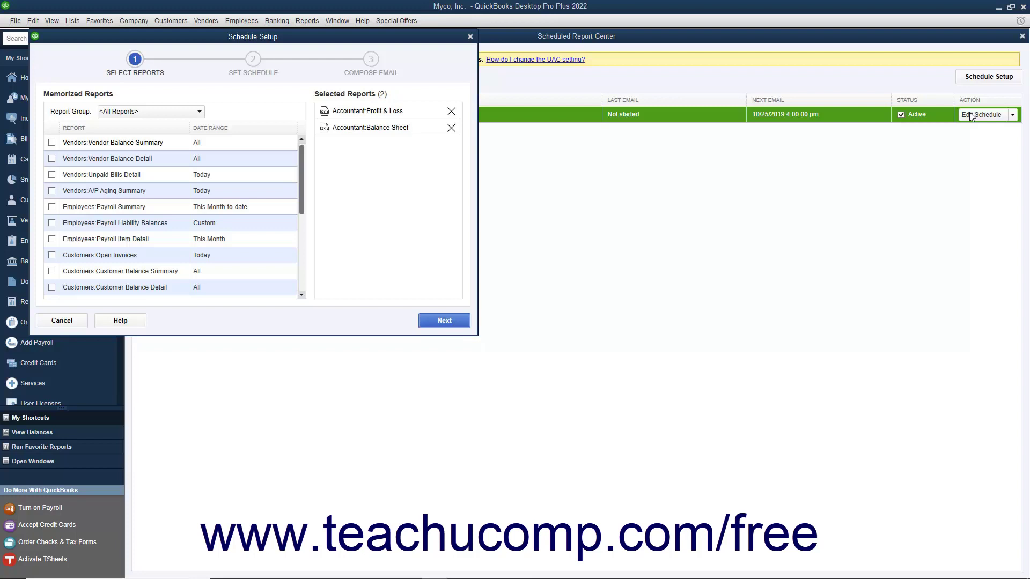
left_click(80, 320)
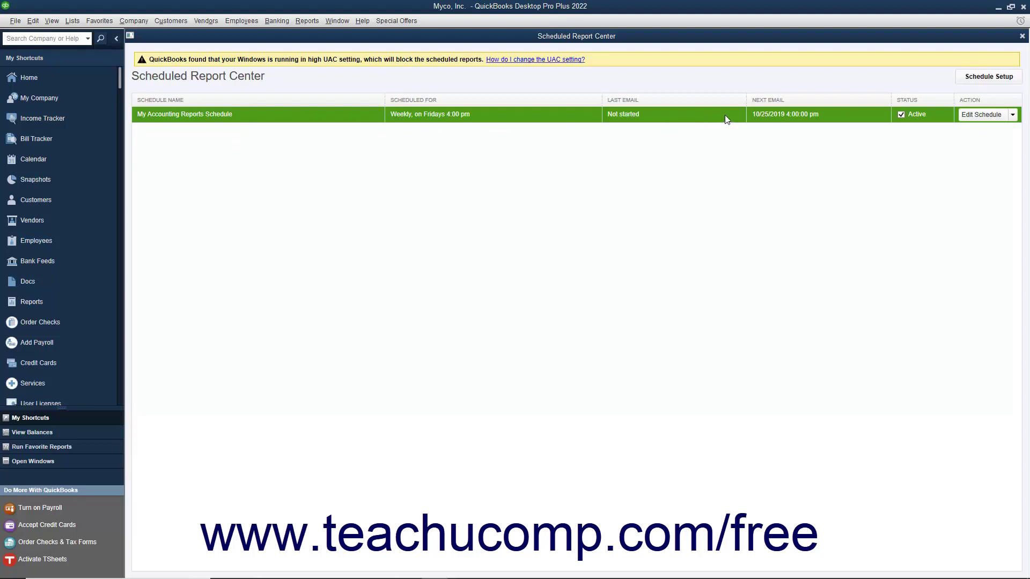
- Delete My Accounting Reports Schedule from the Edit Schedule menu and confirm the deletion
left_click(1012, 115)
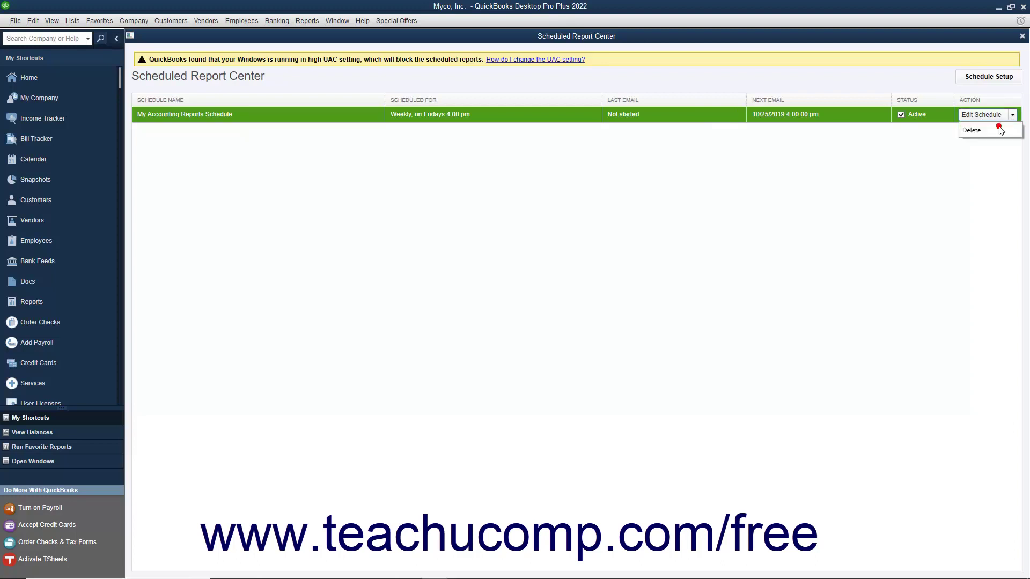
left_click(999, 129)
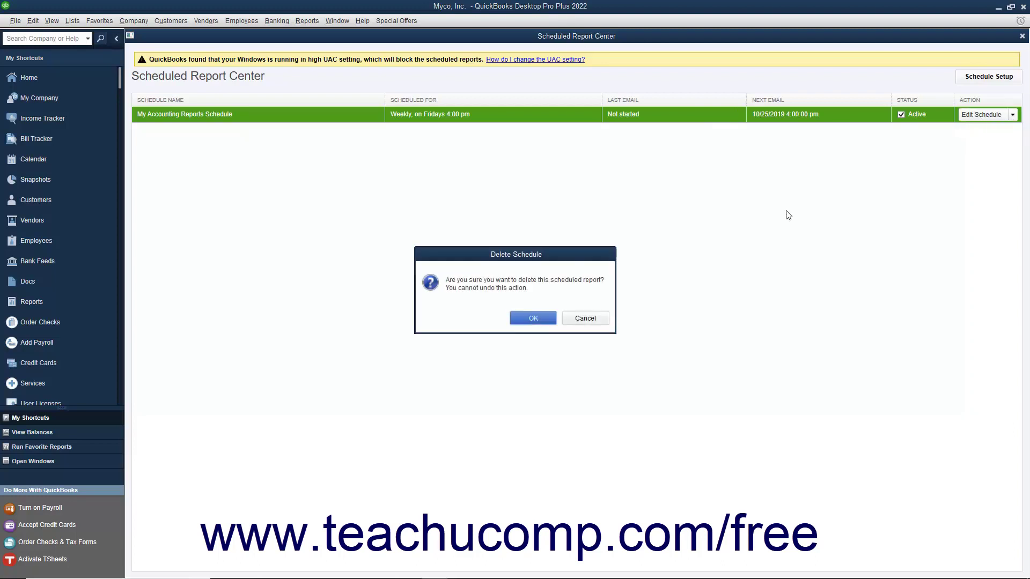
left_click(550, 320)
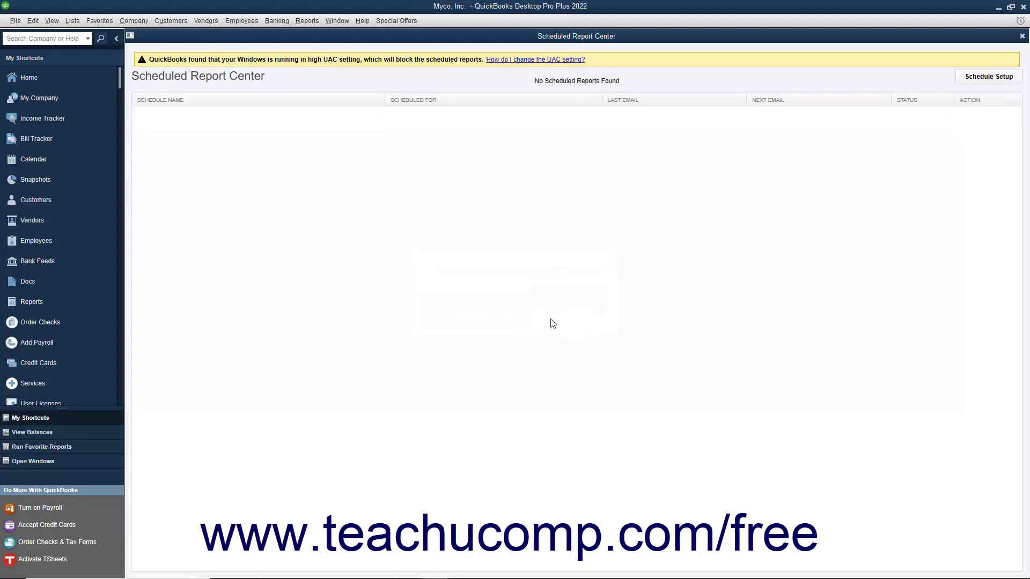